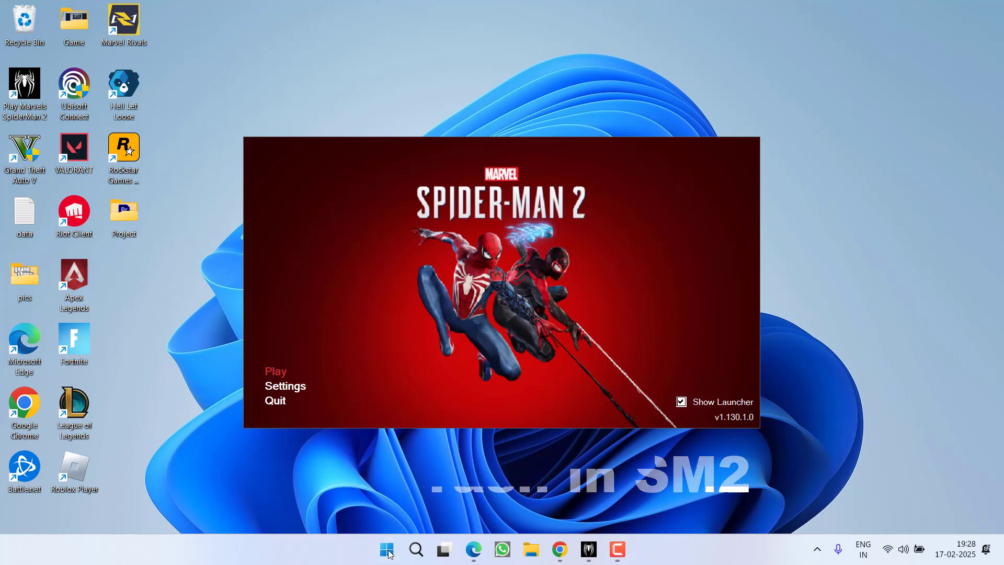
Step: Inspect the AMD High Definition Audio devices under Sound, video and game controllers in Device Manager
{"action": "right_click", "coordinate": [389, 553]}
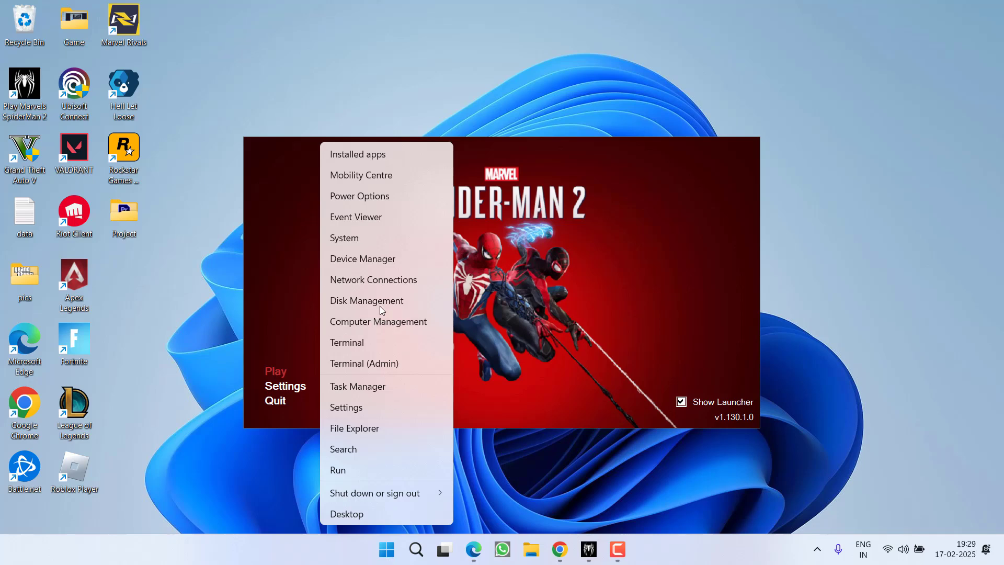
{"action": "left_click", "coordinate": [377, 254]}
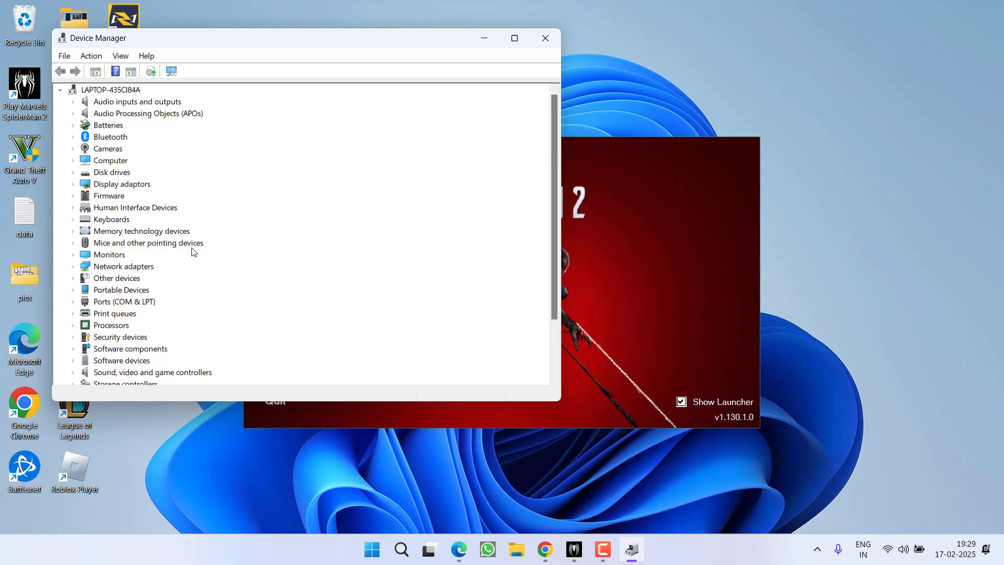
{"action": "left_click", "coordinate": [116, 357]}
{"action": "scroll", "coordinate": [116, 355], "scroll_direction": "down", "scroll_amount": 2}
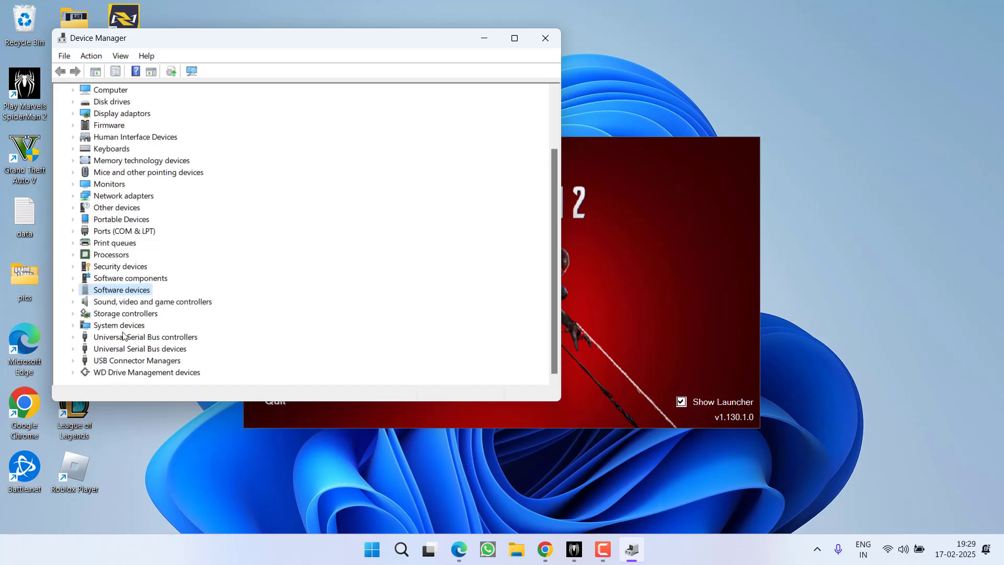
{"action": "left_click", "coordinate": [111, 305]}
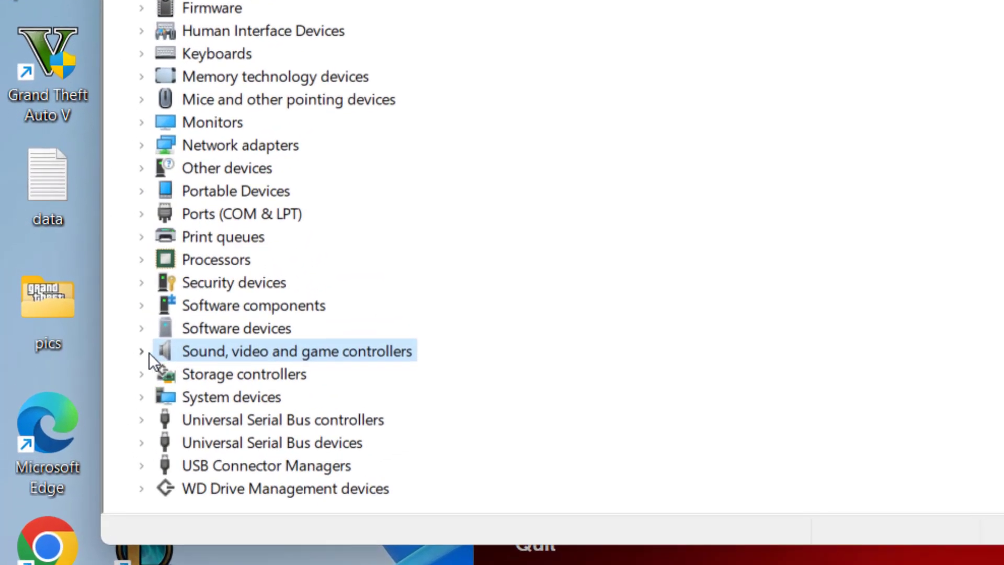
{"action": "left_click", "coordinate": [76, 303]}
{"action": "scroll", "coordinate": [512, 308], "scroll_direction": "down", "scroll_amount": 1}
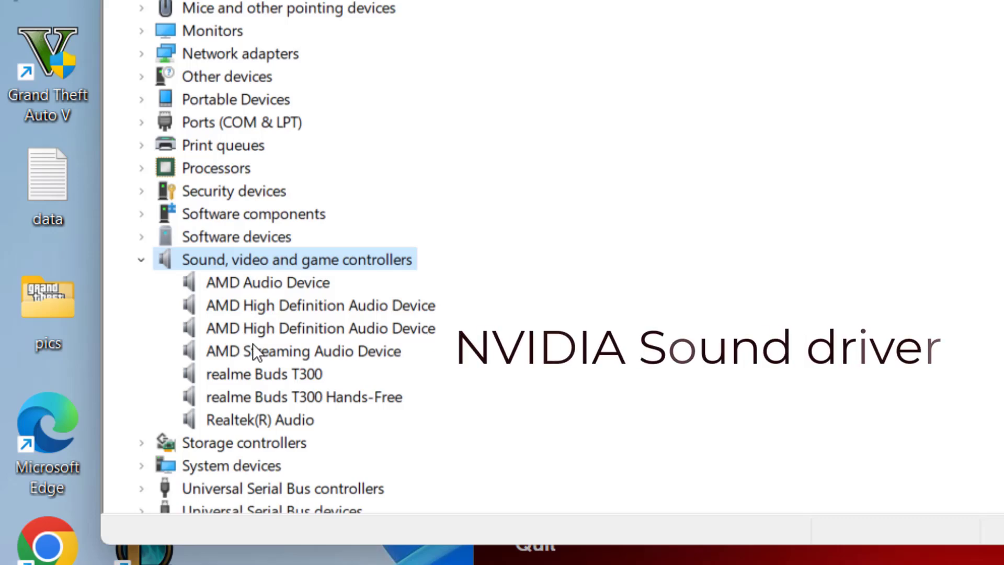
{"action": "right_click", "coordinate": [296, 333]}
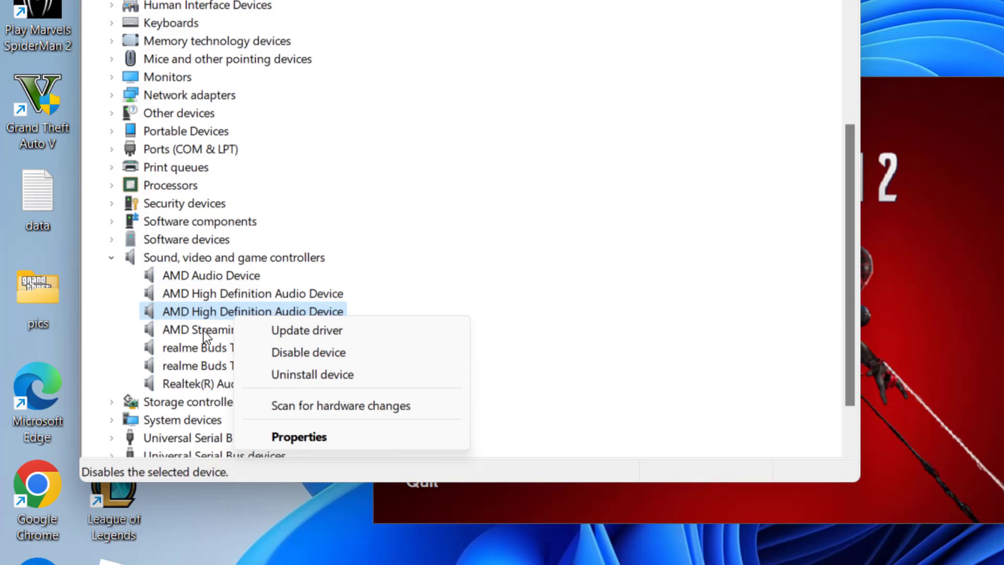
{"action": "left_click", "coordinate": [123, 296]}
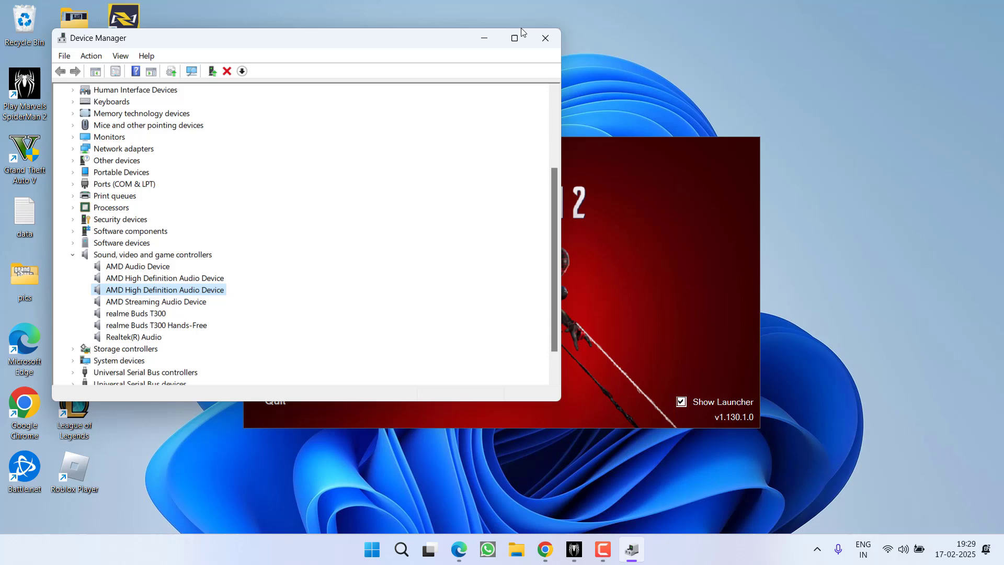
{"action": "left_click", "coordinate": [545, 38]}
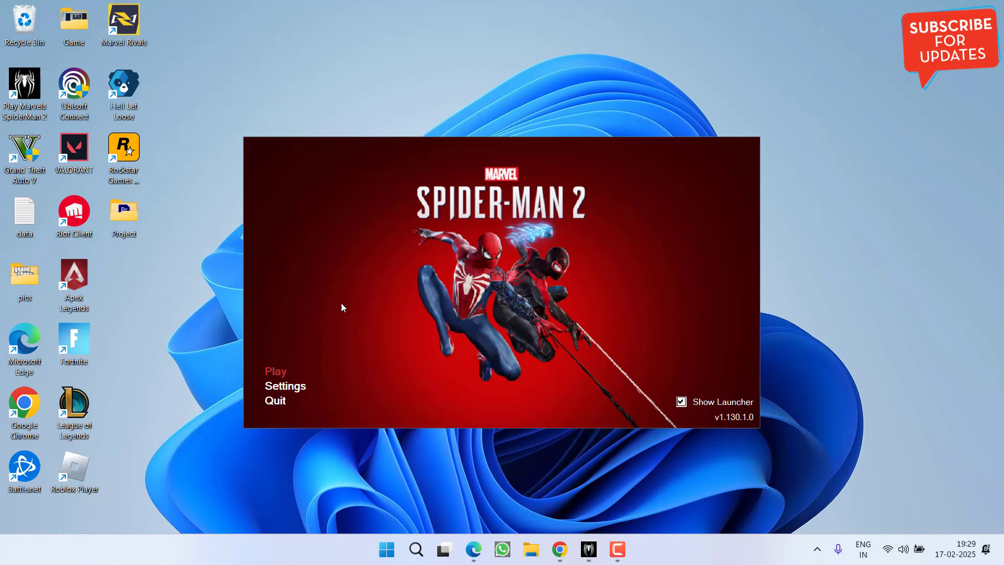
Step: Keep FSR 3.1.0 upscaling and frame generation off, then bring up the Graphics settings
{"action": "left_click", "coordinate": [285, 385]}
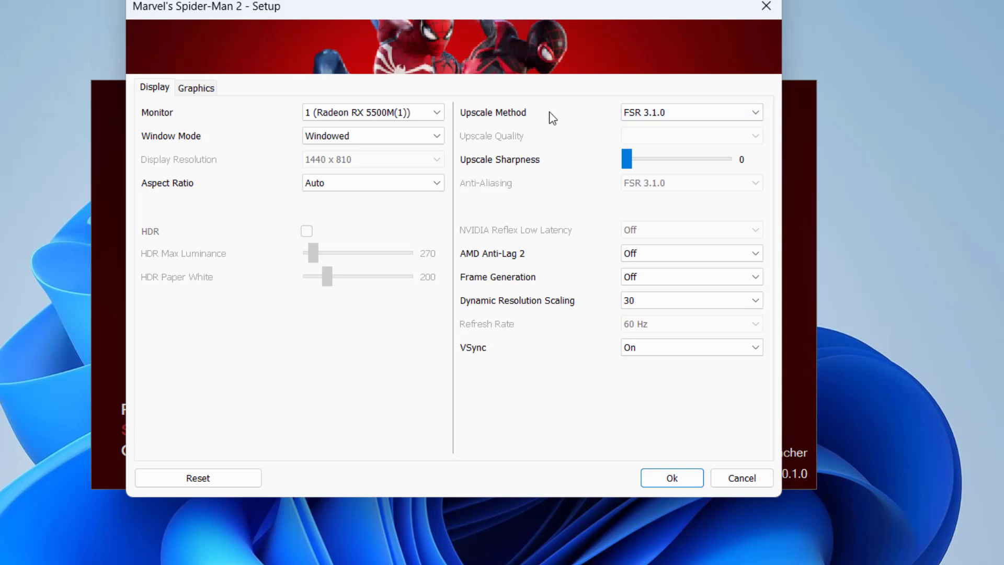
{"action": "left_click", "coordinate": [659, 116]}
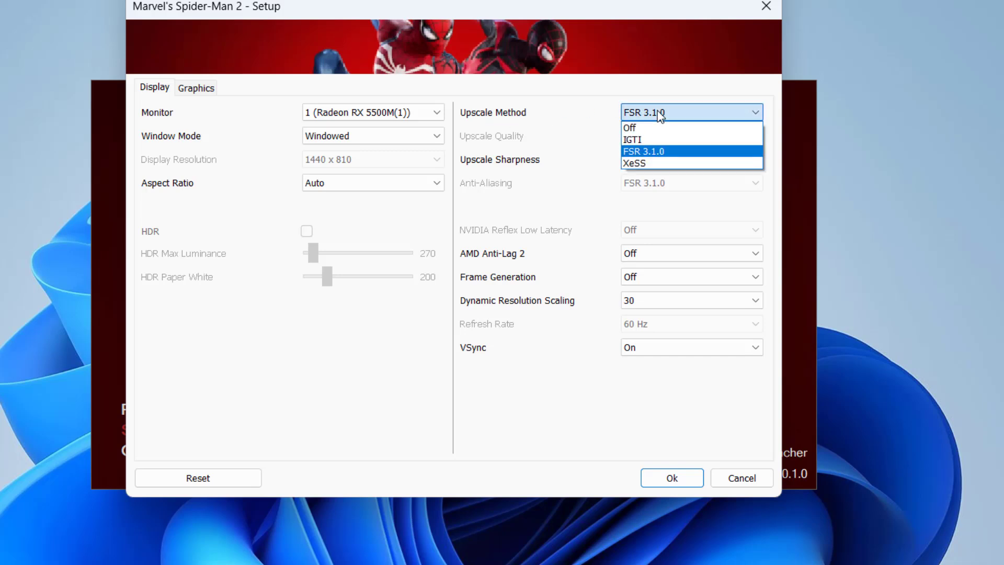
{"action": "left_click", "coordinate": [656, 151]}
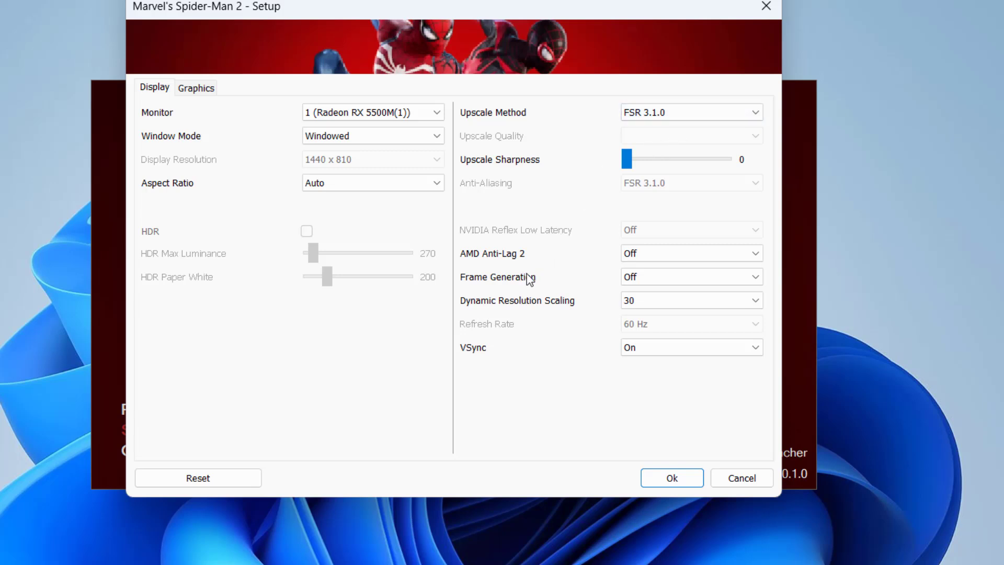
{"action": "left_click", "coordinate": [632, 279]}
{"action": "left_click", "coordinate": [631, 291]}
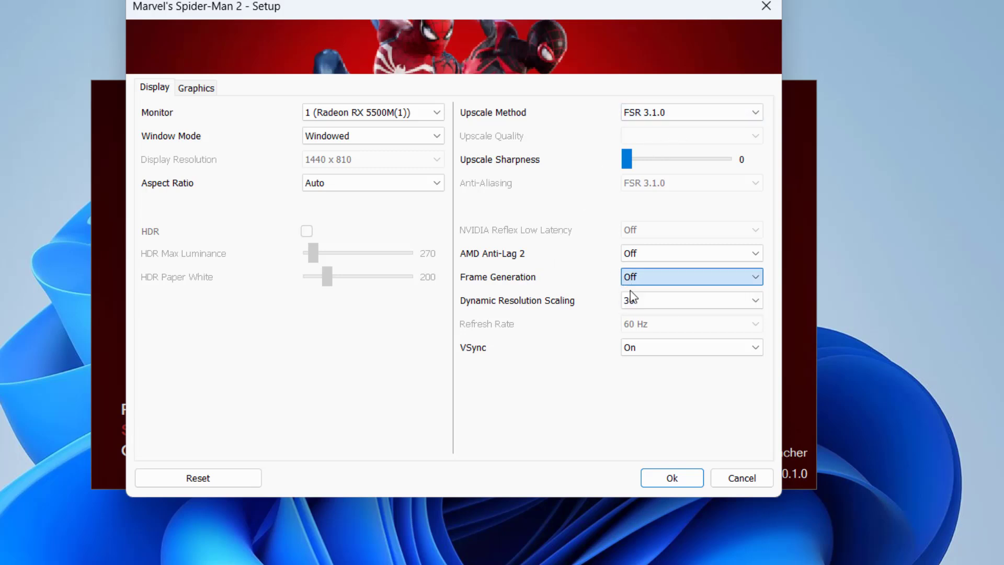
{"action": "left_click", "coordinate": [195, 89]}
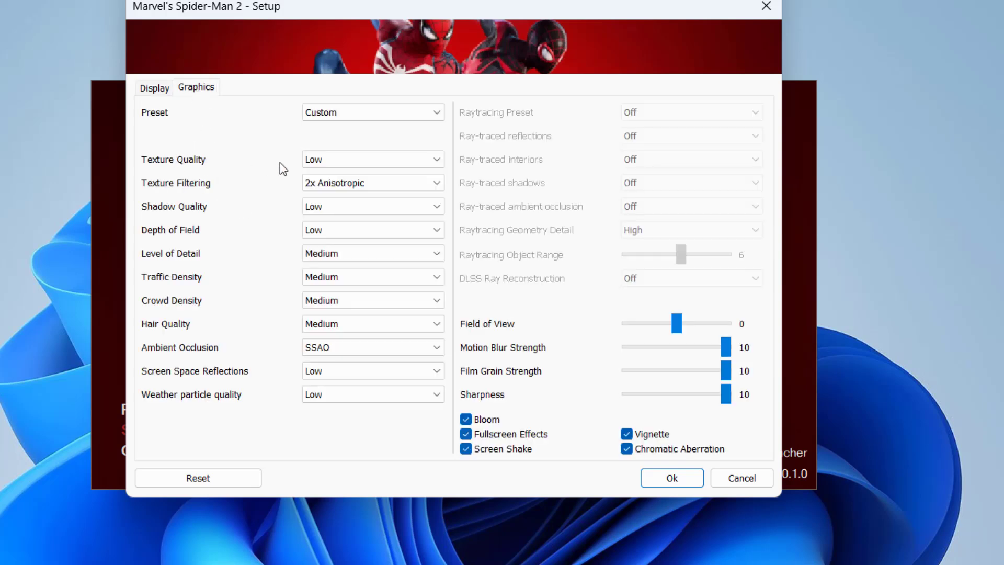
Step: Keep texture quality at Low and close the Spider-Man 2 launcher
{"action": "left_click", "coordinate": [328, 159]}
{"action": "left_click", "coordinate": [320, 176]}
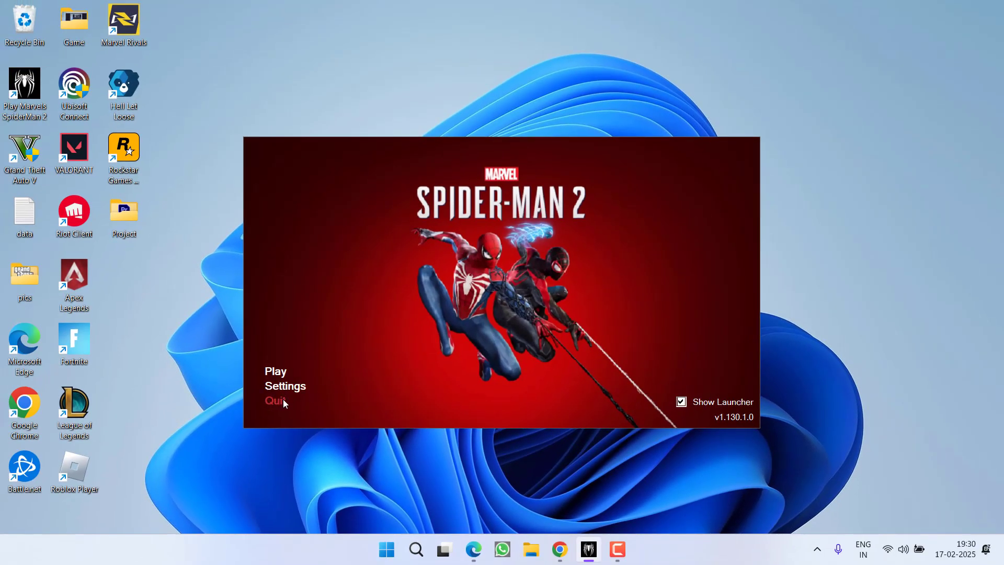
{"action": "left_click", "coordinate": [283, 400]}
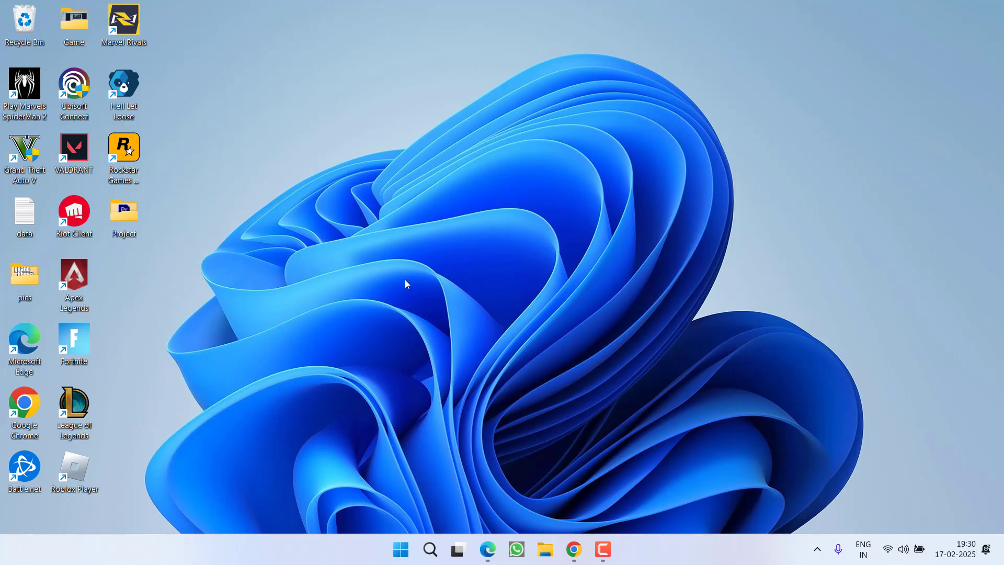
Step: Cut dstorage.dll and dstoragecore.dll from the D:\Games\Marvels SpiderMan 2 folder
{"action": "key", "text": "super+e"}
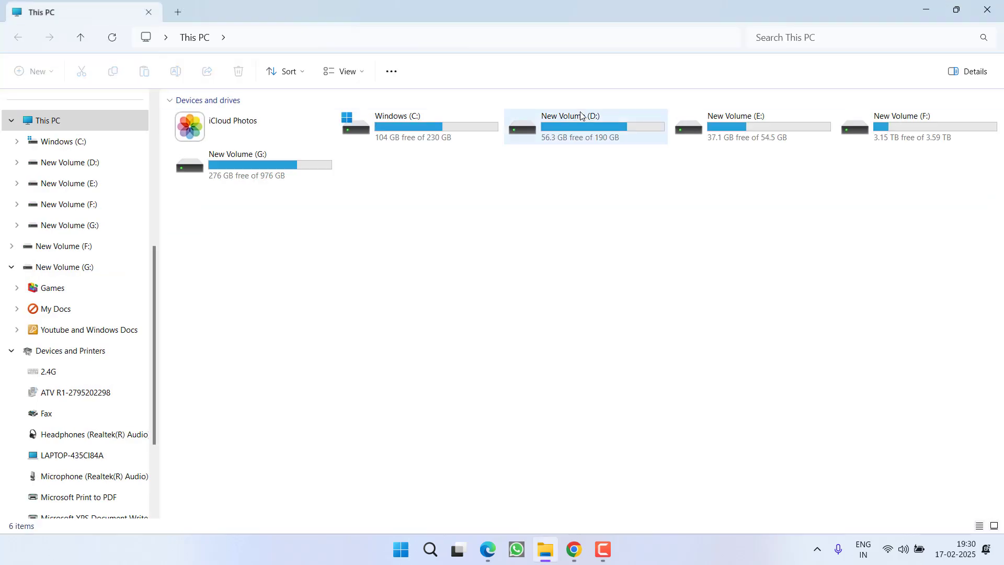
{"action": "double_click", "coordinate": [583, 118]}
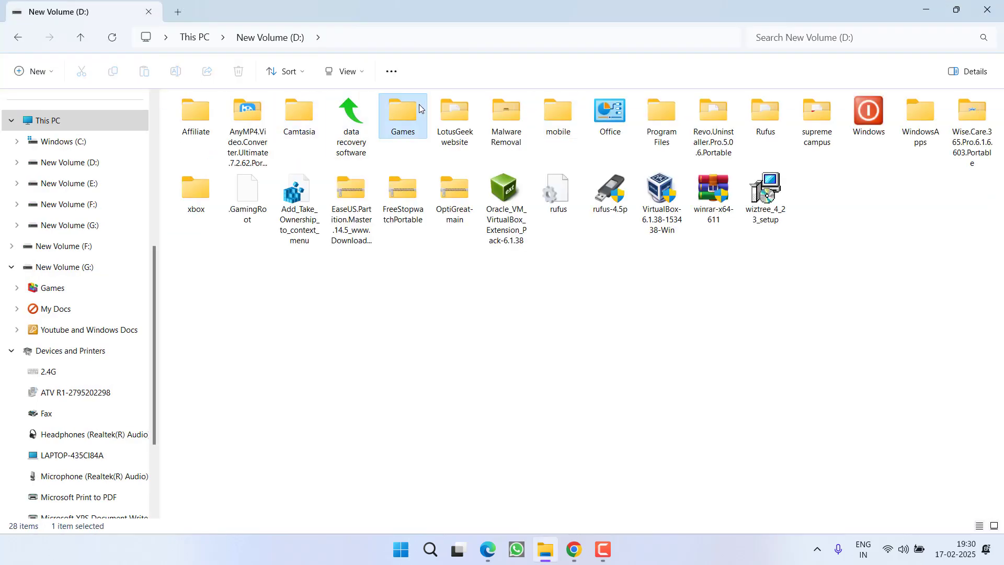
{"action": "double_click", "coordinate": [421, 110]}
{"action": "double_click", "coordinate": [239, 118]}
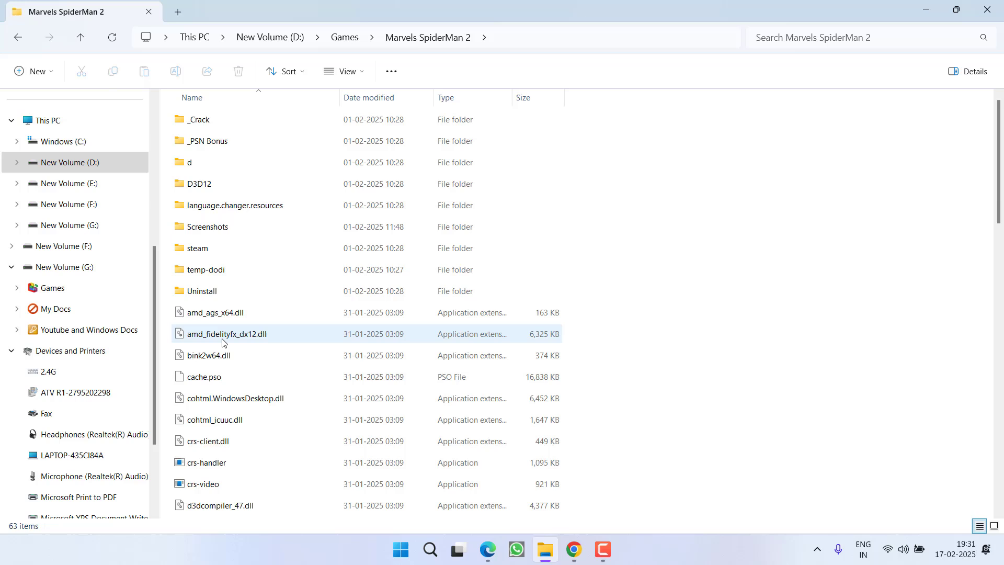
{"action": "type", "text": "d3dc"}
{"action": "key", "text": "Down"}
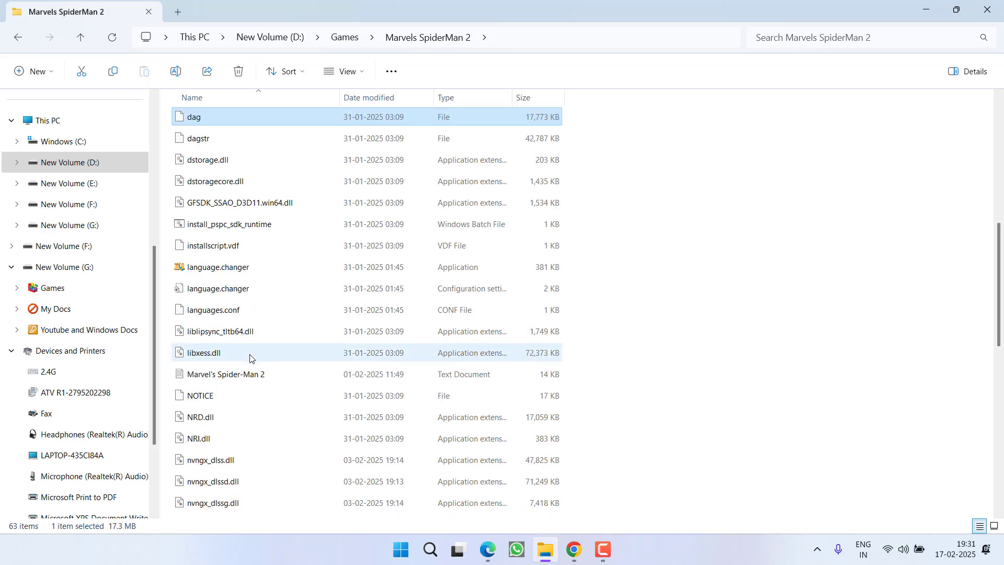
{"action": "left_click", "coordinate": [216, 161]}
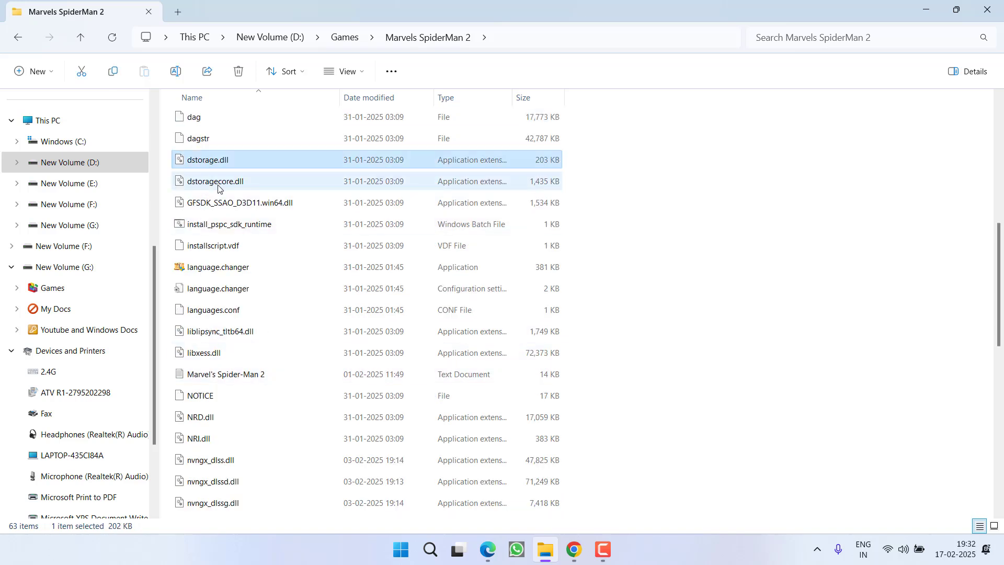
{"action": "left_click", "coordinate": [218, 181], "text": "ctrl"}
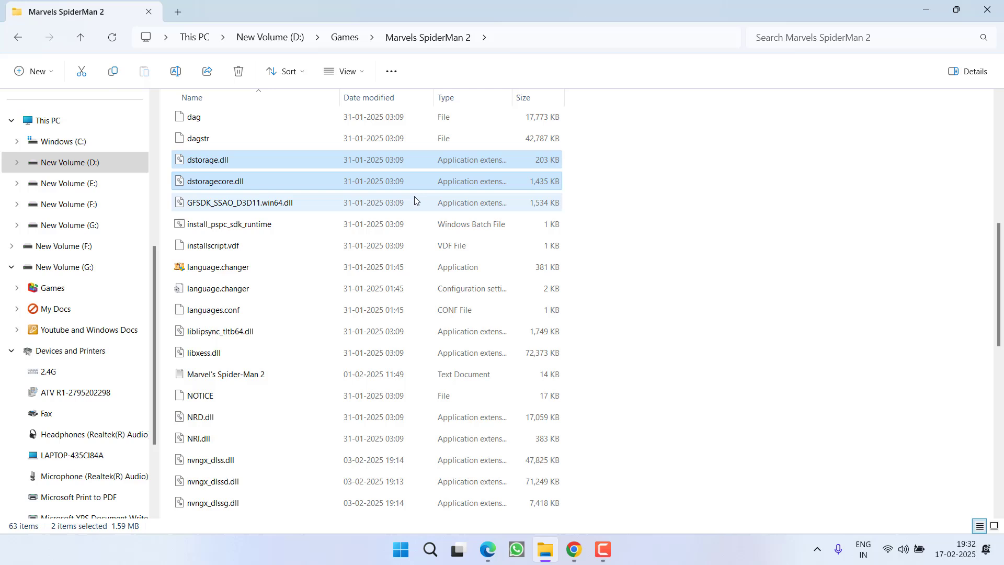
{"action": "right_click", "coordinate": [237, 162]}
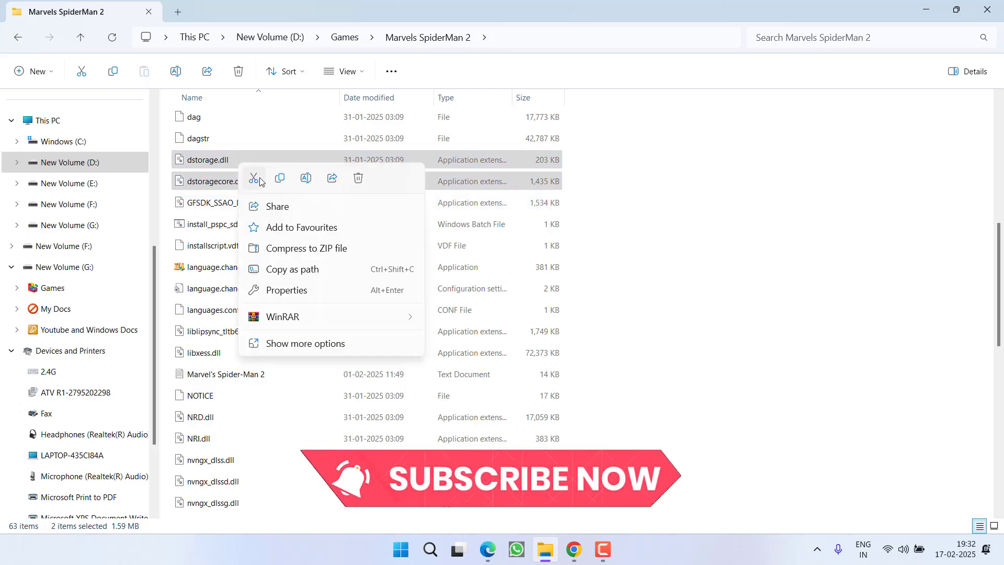
{"action": "left_click", "coordinate": [263, 179]}
Step: Create a default-named new folder there and paste both DLLs into it
{"action": "right_click", "coordinate": [730, 214]}
{"action": "mouse_move", "coordinate": [767, 255]}
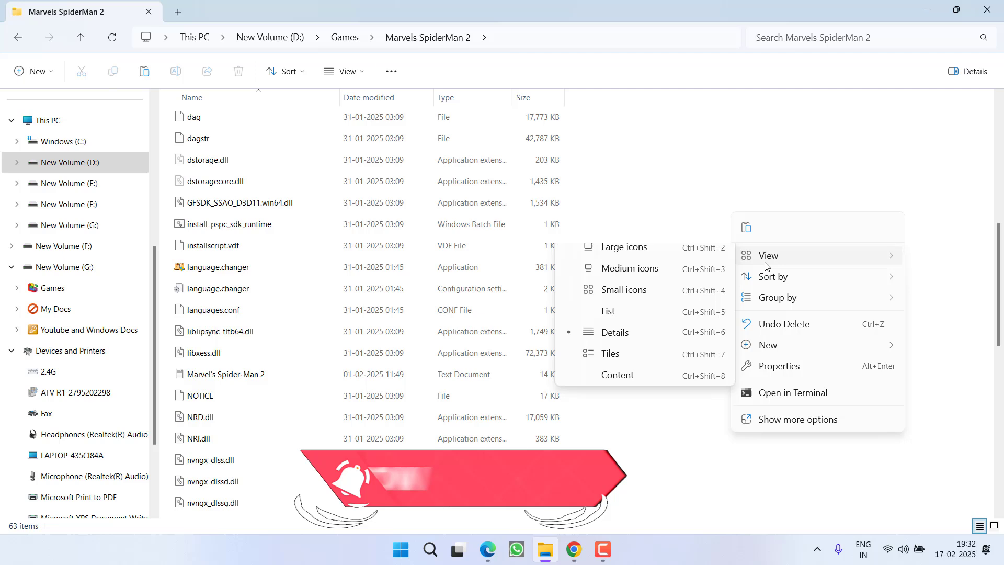
{"action": "mouse_move", "coordinate": [767, 345]}
{"action": "left_click", "coordinate": [633, 355]}
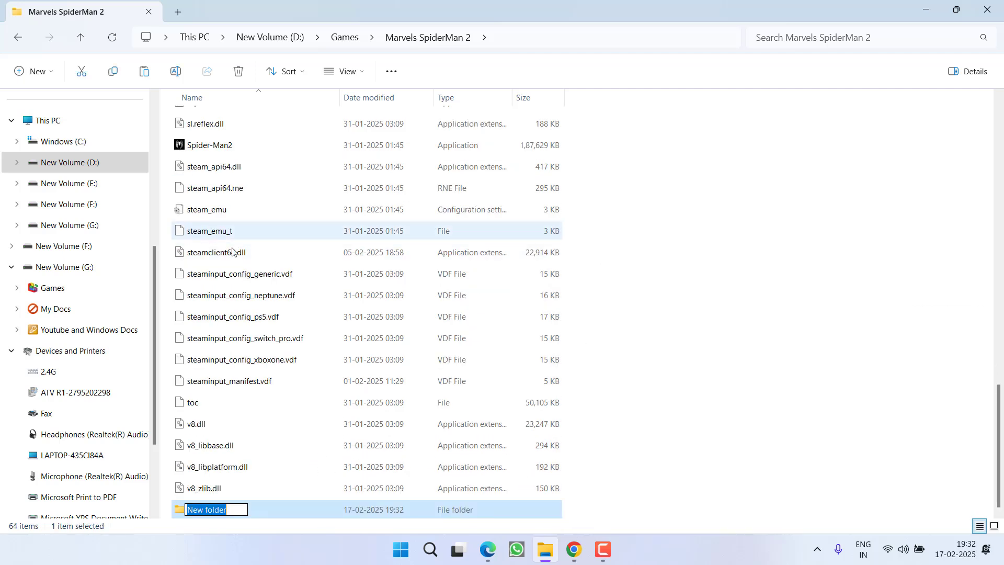
{"action": "left_click", "coordinate": [181, 514]}
{"action": "double_click", "coordinate": [181, 514]}
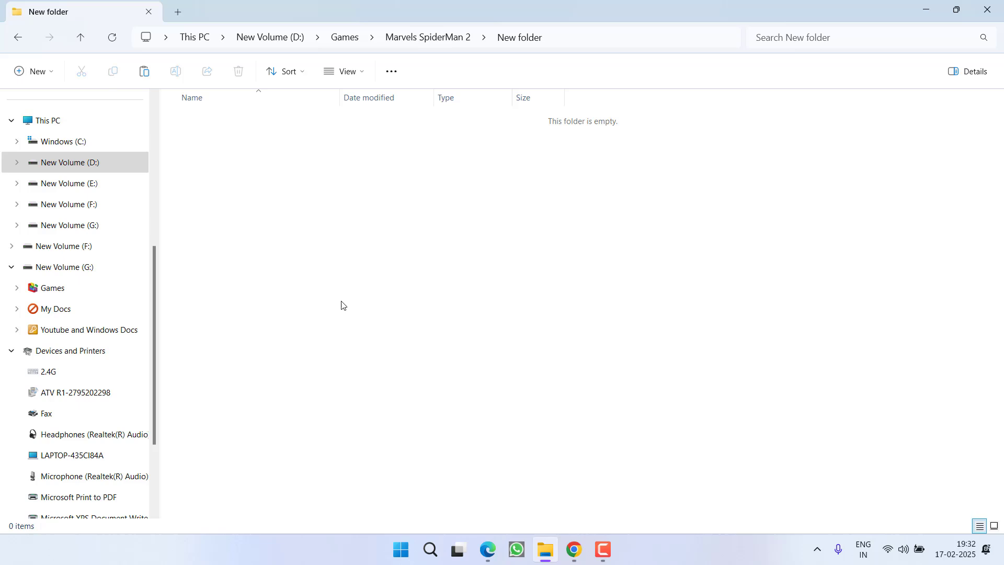
{"action": "key", "text": "ctrl+v"}
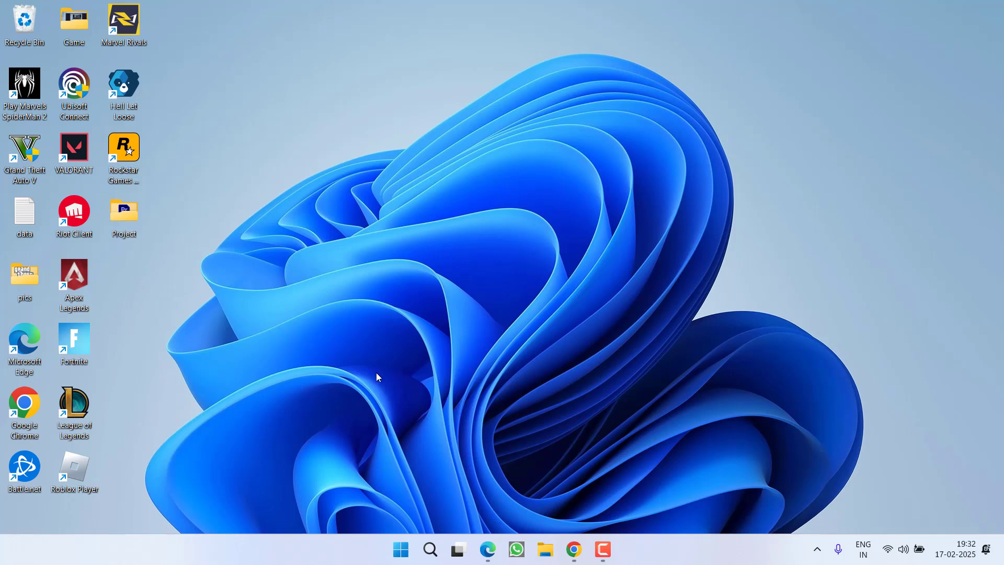
Step: Find Adrenalin 24.5.1 among the previous Windows 11 drivers for the Radeon RX 5500M
{"action": "left_click", "coordinate": [575, 549]}
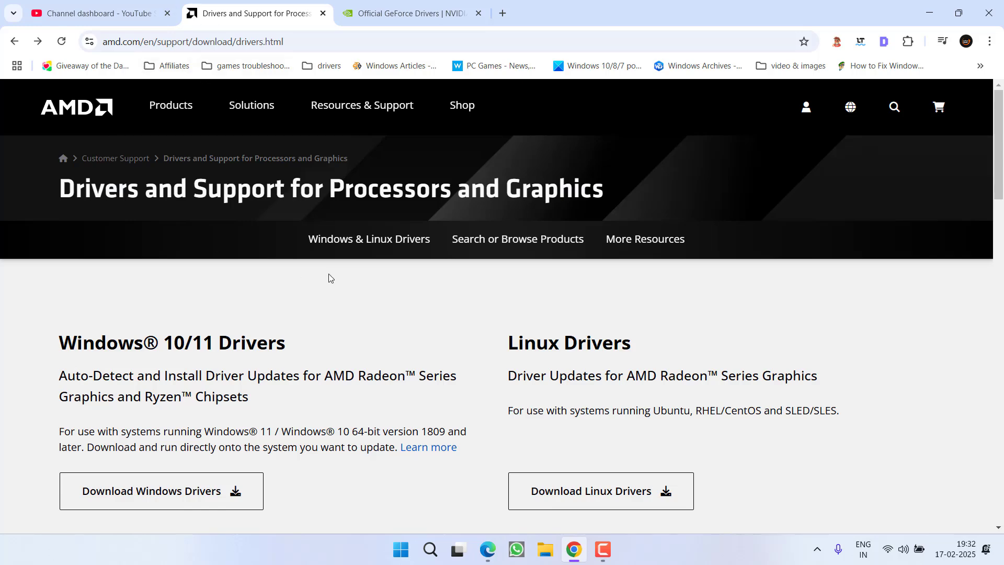
{"action": "scroll", "coordinate": [329, 278], "scroll_direction": "down", "scroll_amount": 5}
{"action": "left_click", "coordinate": [206, 284]}
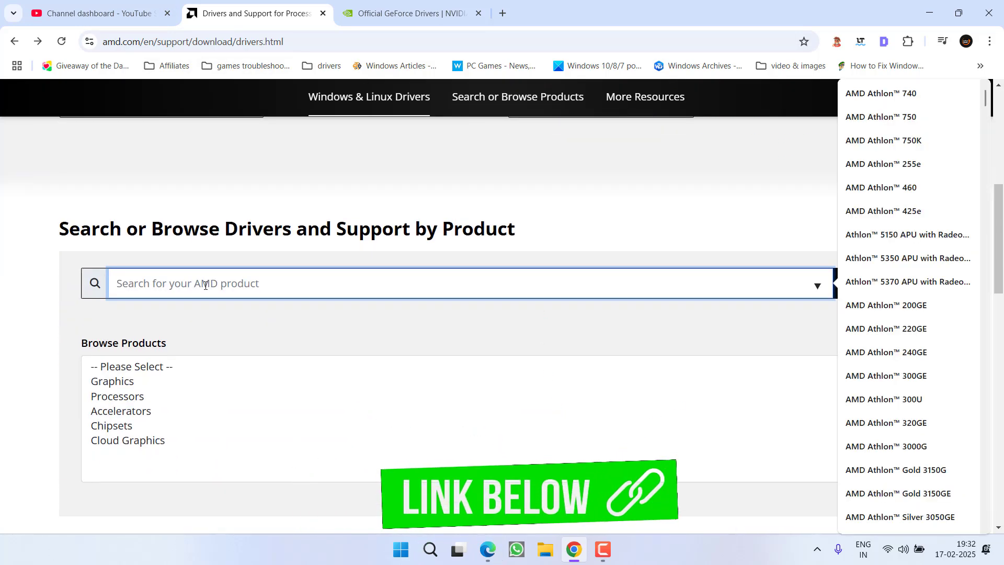
{"action": "type", "text": "radeon "}
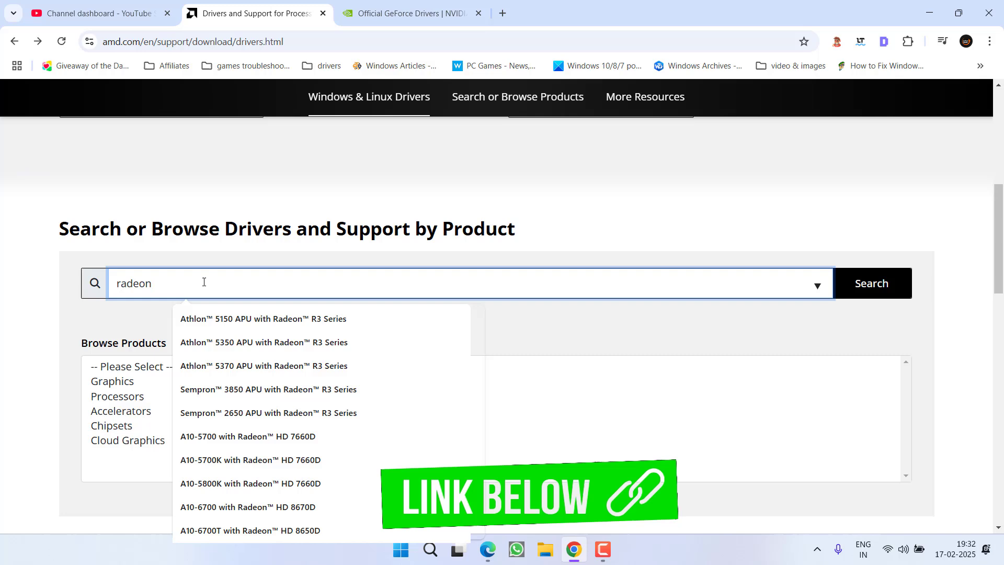
{"action": "type", "text": "rx550"}
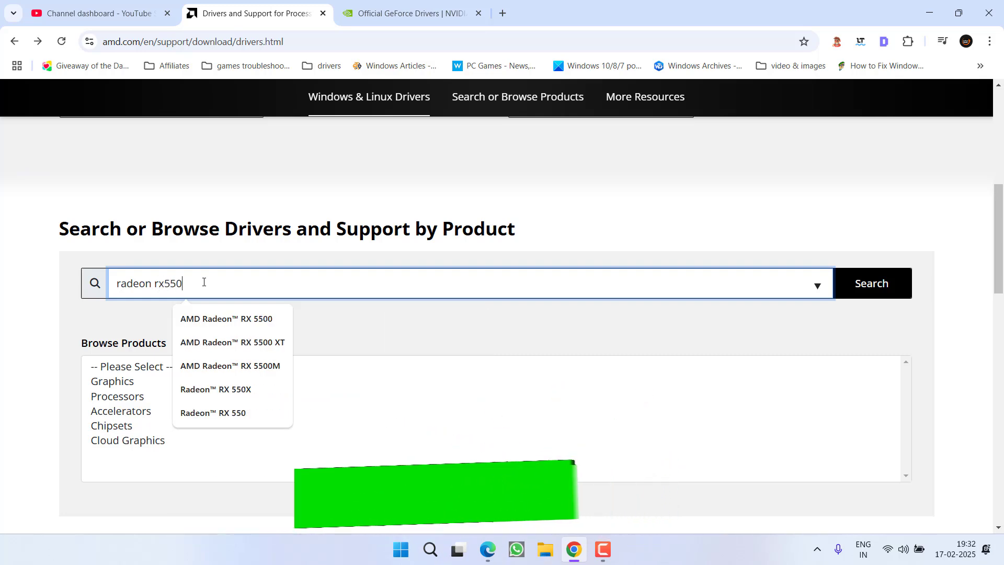
{"action": "type", "text": "0m"}
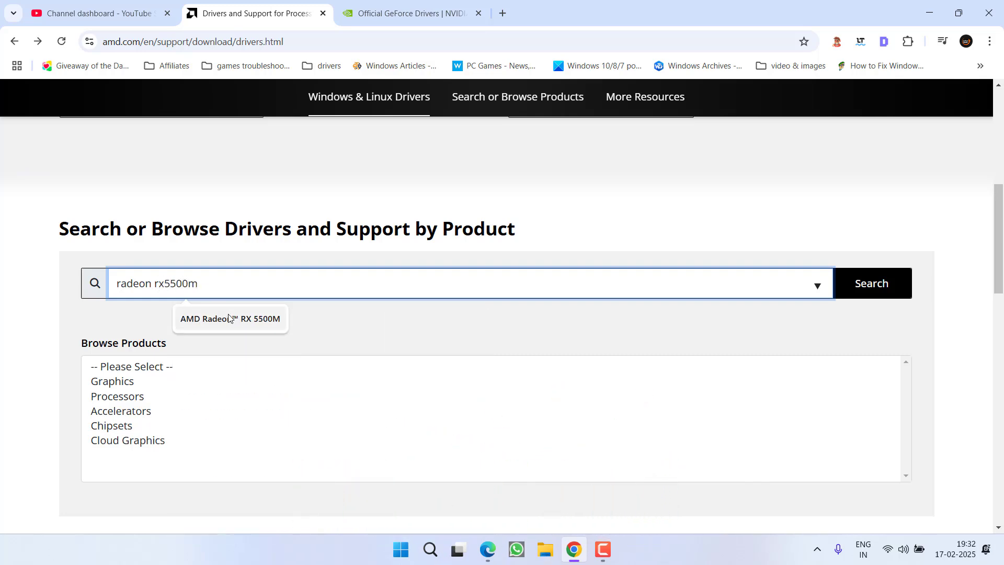
{"action": "left_click", "coordinate": [229, 318]}
{"action": "left_click", "coordinate": [867, 299]}
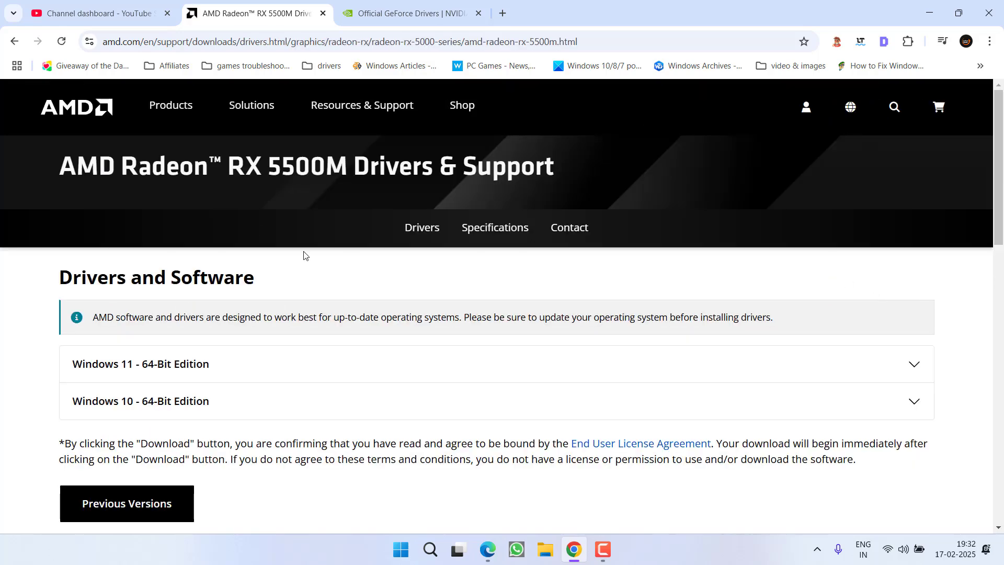
{"action": "scroll", "coordinate": [298, 258], "scroll_direction": "down", "scroll_amount": 2}
{"action": "left_click", "coordinate": [150, 376]}
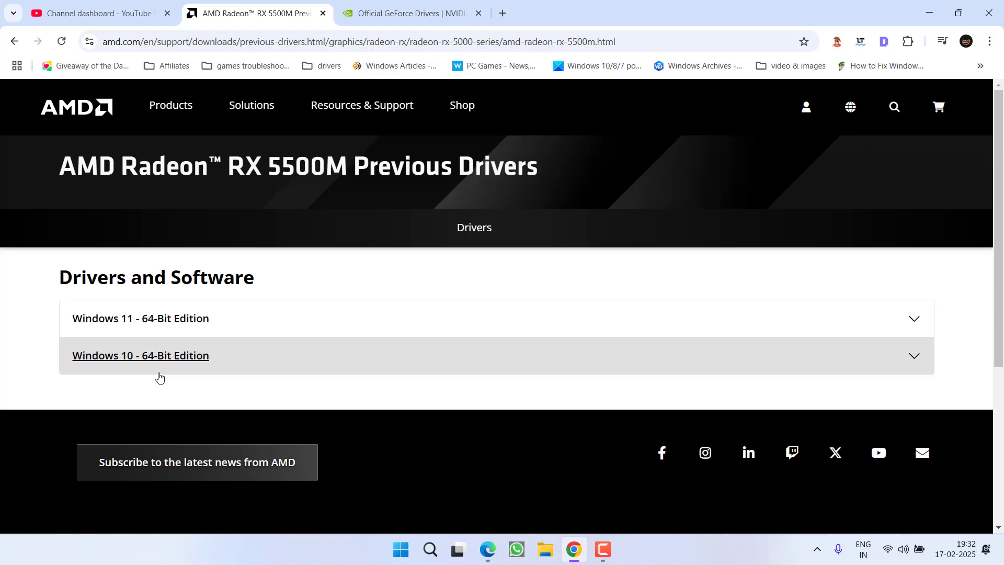
{"action": "left_click", "coordinate": [237, 316]}
{"action": "scroll", "coordinate": [288, 347], "scroll_direction": "down", "scroll_amount": 5}
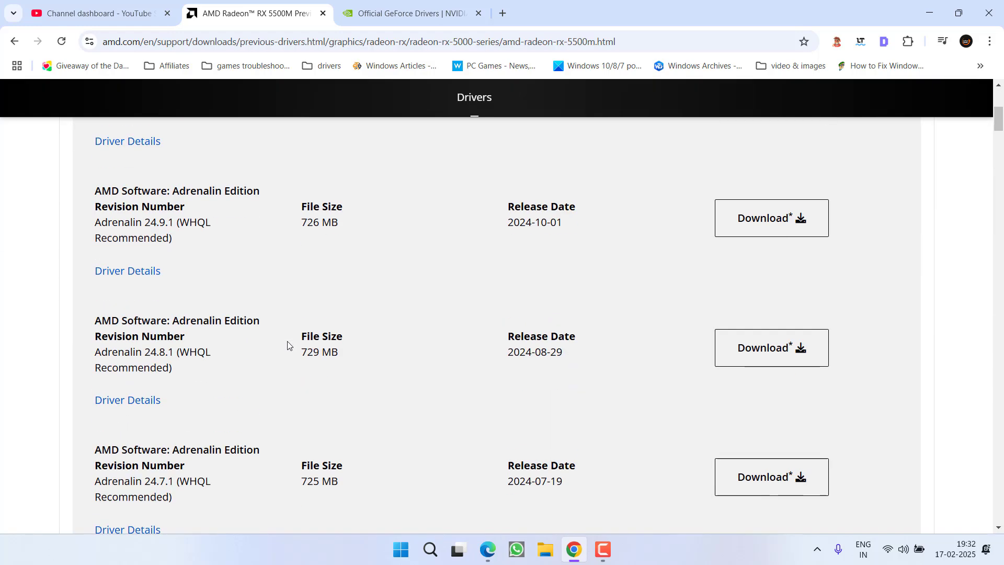
{"action": "scroll", "coordinate": [276, 342], "scroll_direction": "down", "scroll_amount": 4}
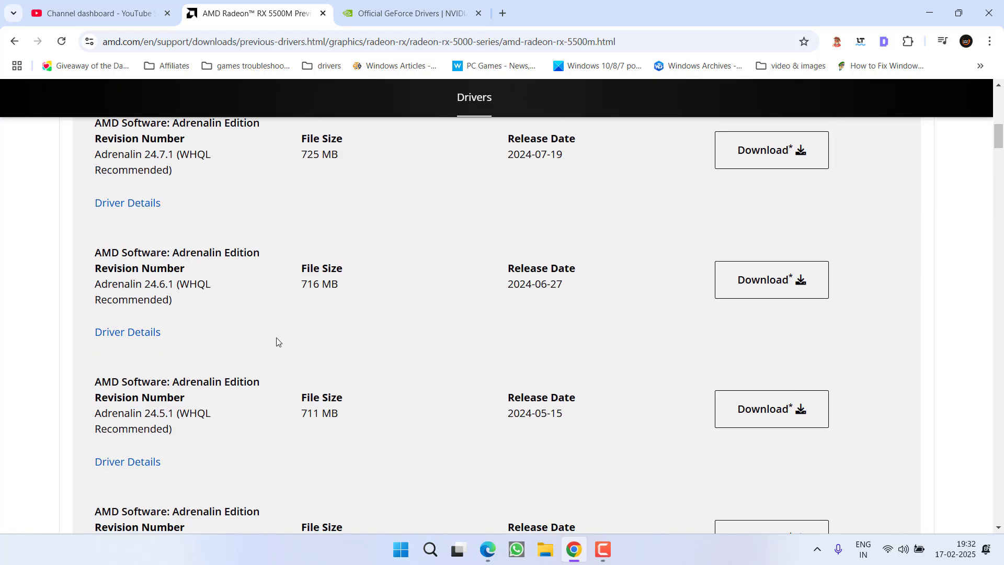
{"action": "scroll", "coordinate": [277, 337], "scroll_direction": "down", "scroll_amount": 3}
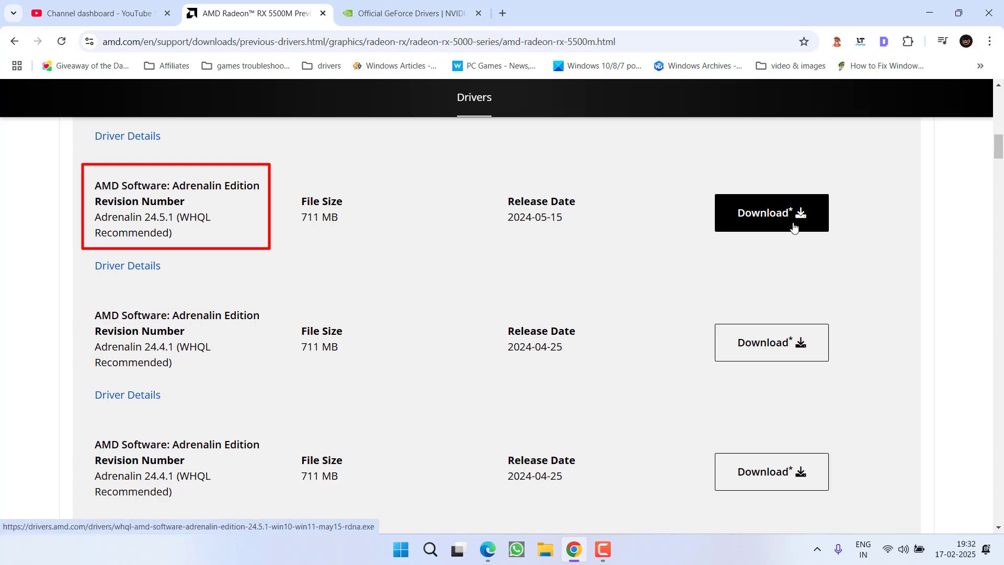
{"action": "left_click", "coordinate": [380, 9]}
{"action": "scroll", "coordinate": [434, 317], "scroll_direction": "down", "scroll_amount": 3}
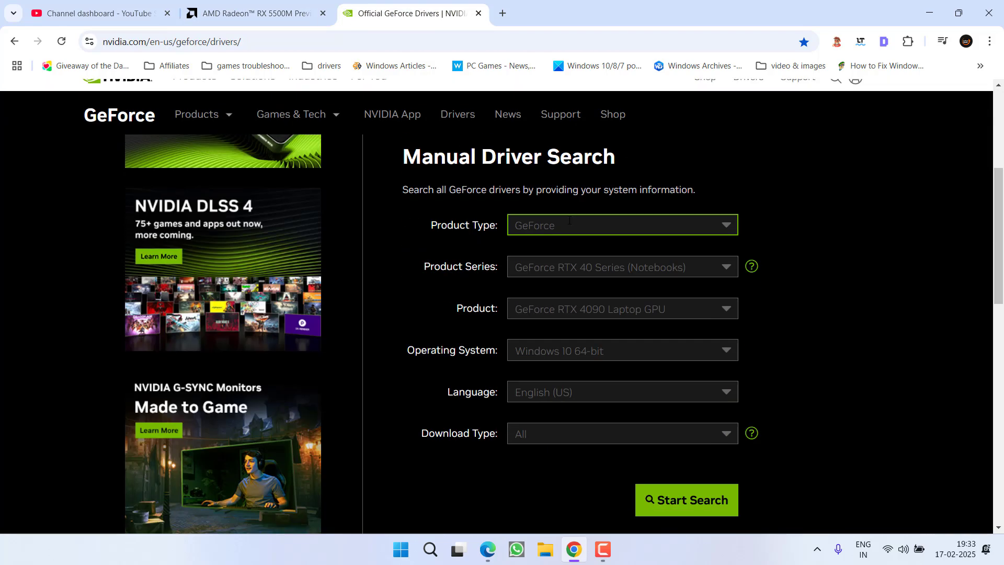
{"action": "scroll", "coordinate": [433, 317], "scroll_direction": "down", "scroll_amount": 2}
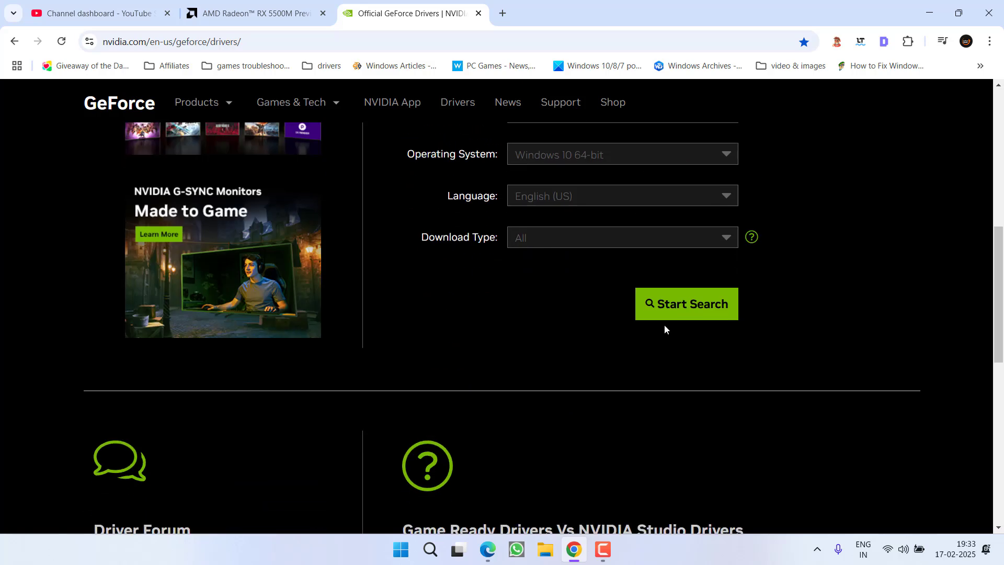
Step: Run the manual GeForce driver search and mark Game Ready Driver 566.36
{"action": "left_click", "coordinate": [677, 314]}
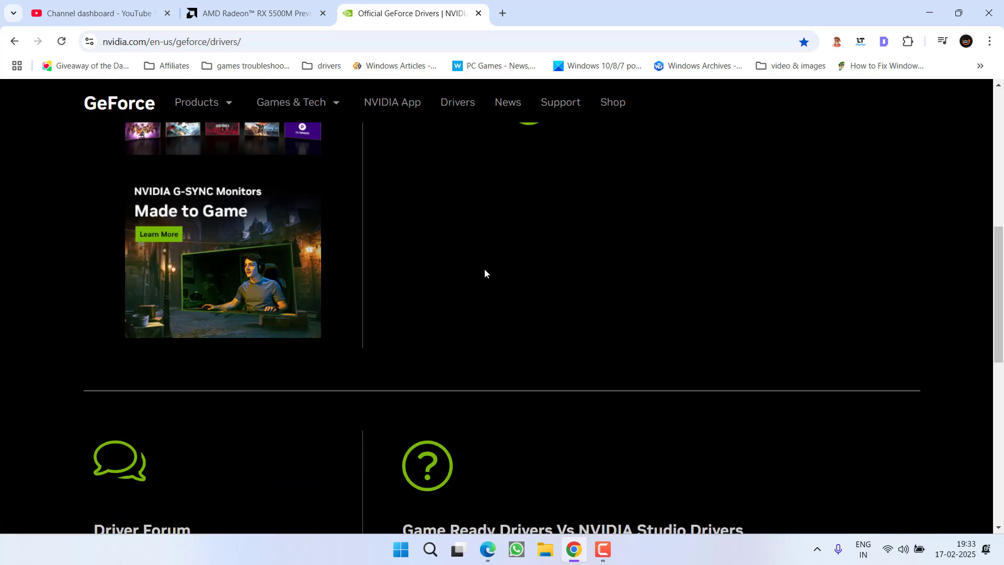
{"action": "scroll", "coordinate": [488, 297], "scroll_direction": "down", "scroll_amount": 2}
{"action": "scroll", "coordinate": [487, 297], "scroll_direction": "down", "scroll_amount": 1}
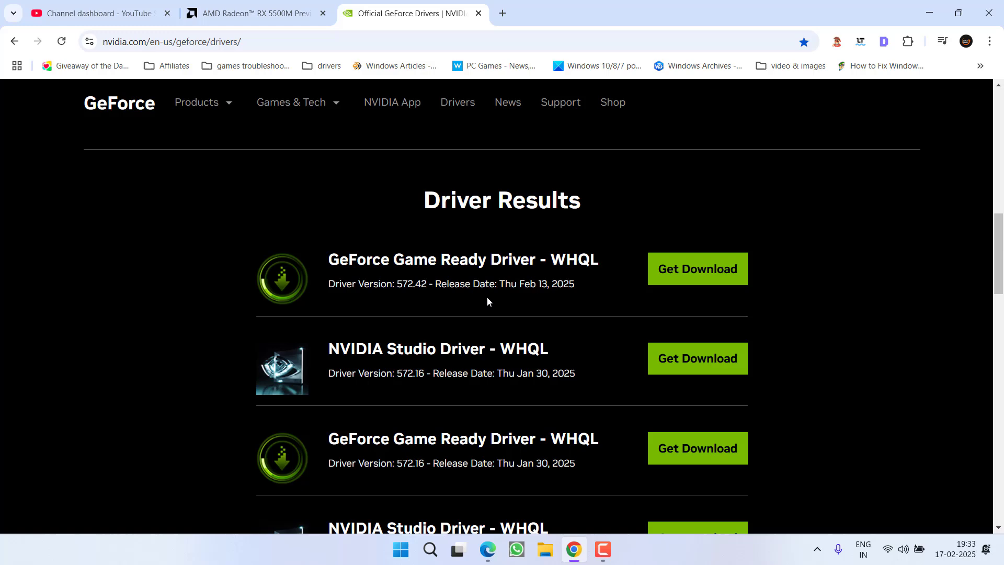
{"action": "scroll", "coordinate": [487, 297], "scroll_direction": "down", "scroll_amount": 1}
{"action": "scroll", "coordinate": [477, 301], "scroll_direction": "down", "scroll_amount": 2}
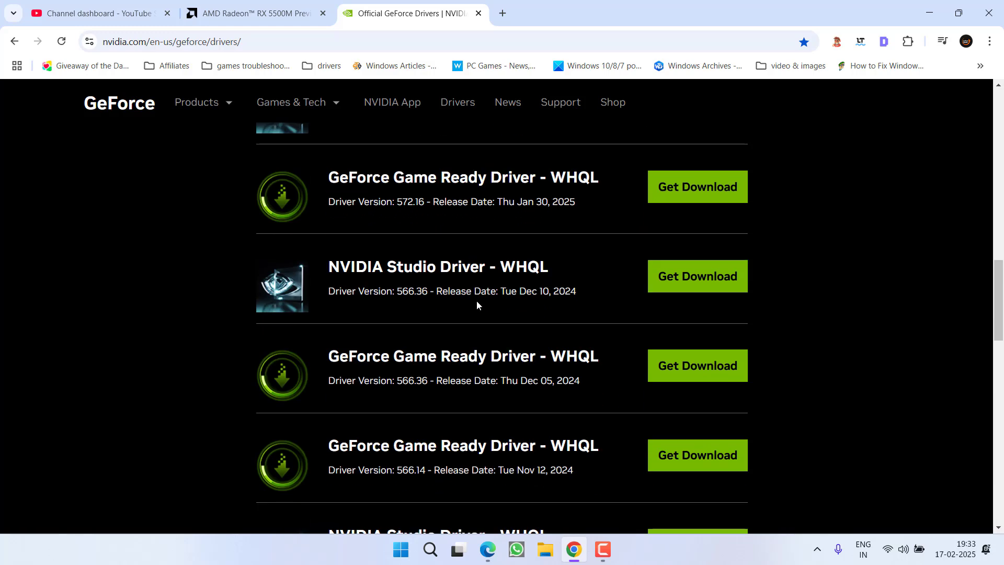
{"action": "scroll", "coordinate": [478, 306], "scroll_direction": "down", "scroll_amount": 1}
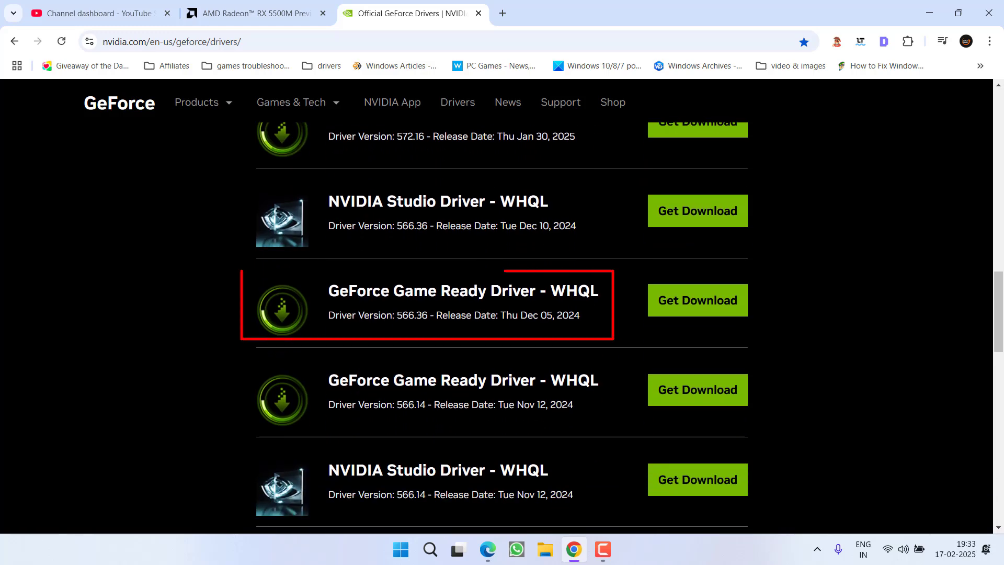
{"action": "left_click_drag", "start_coordinate": [339, 315], "coordinate": [430, 314]}
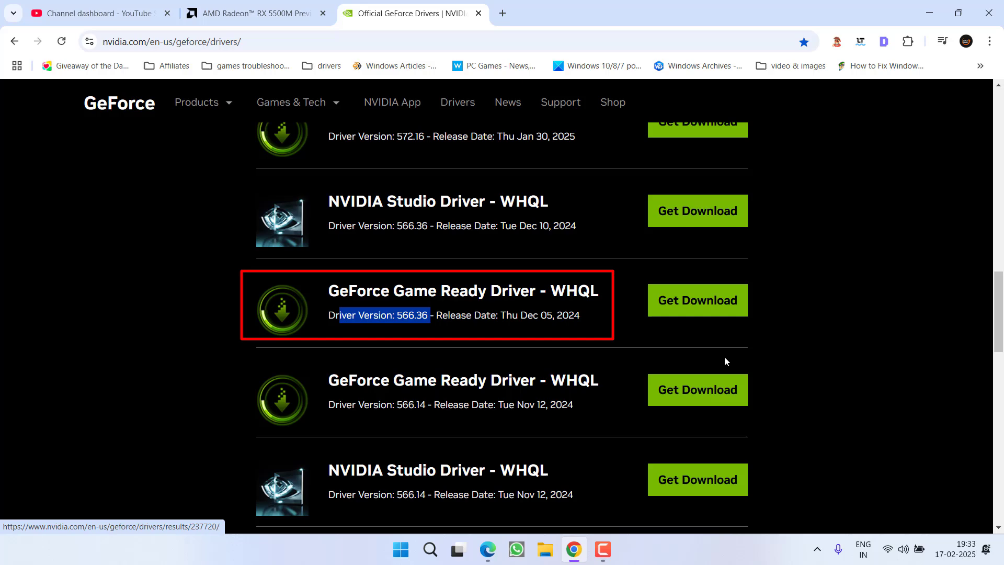
Step: Minimize Chrome to reveal the Windows 11 desktop
{"action": "left_click", "coordinate": [928, 13]}
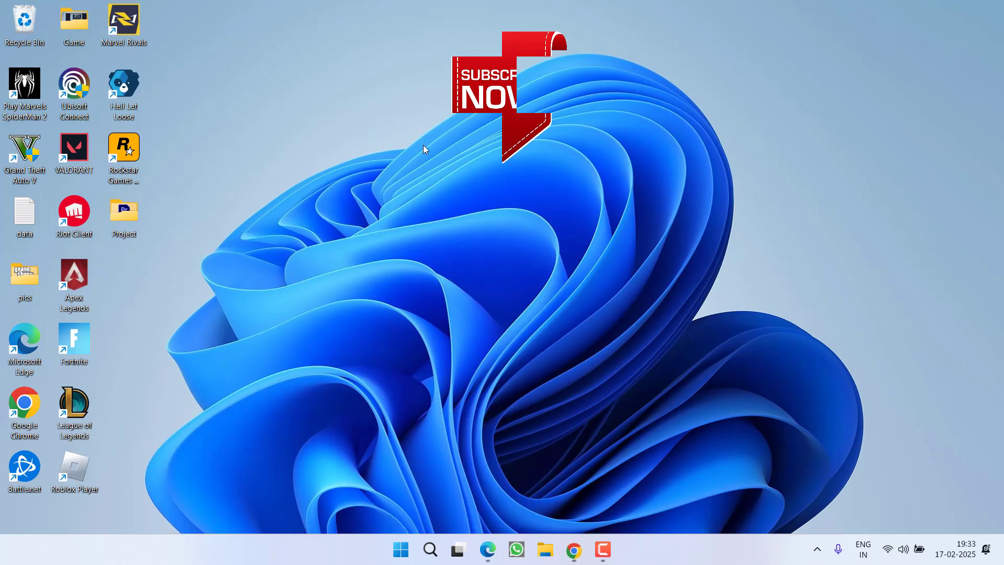